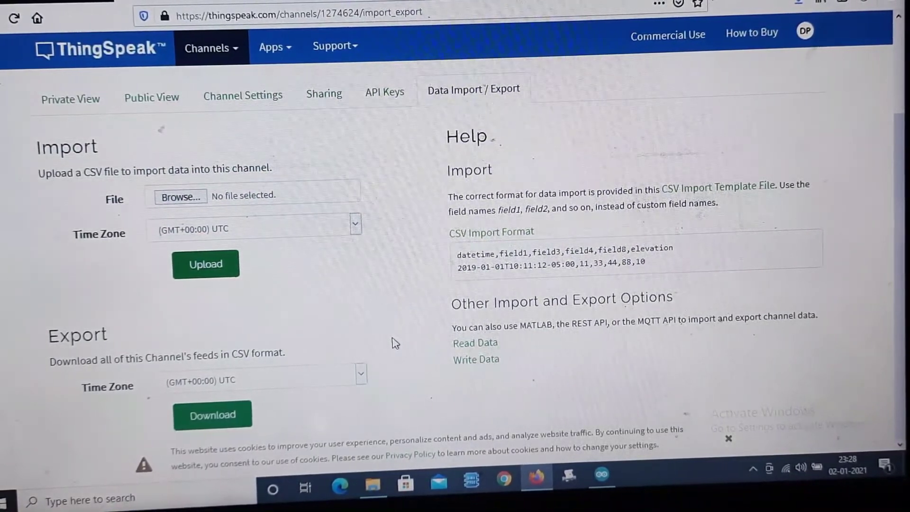
# Export the channel feeds with the (GMT+05:30) Kolkata time zone and open feeds.csv
pyautogui.click(319, 382)
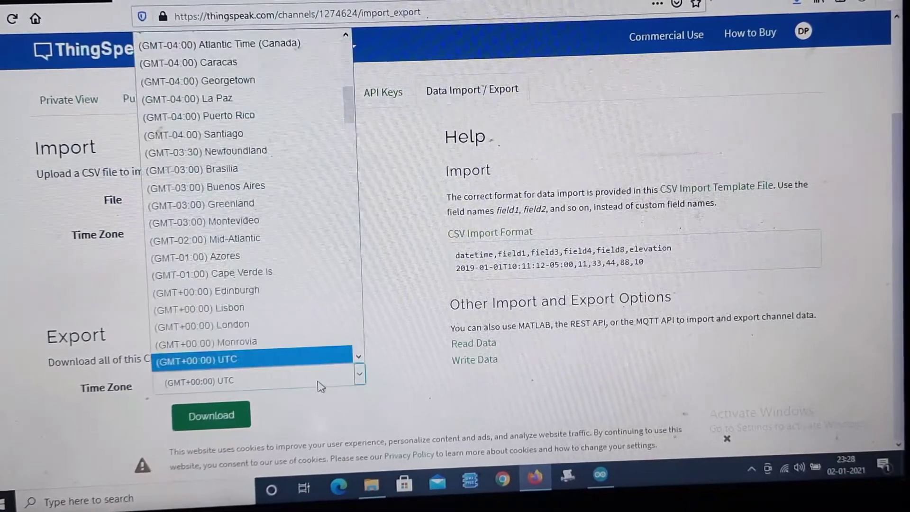
pyautogui.scroll(-5, 249, 261)
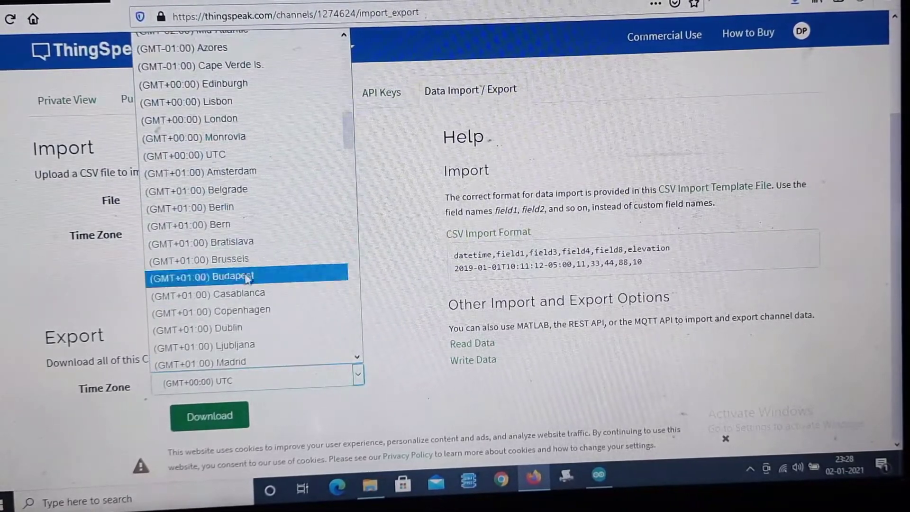
pyautogui.scroll(-3, 247, 270)
pyautogui.scroll(-4, 246, 281)
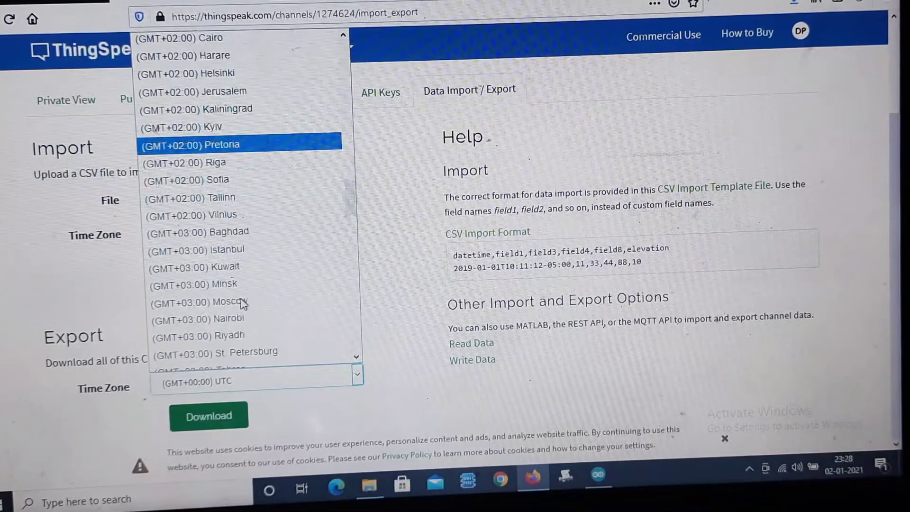
pyautogui.scroll(-2, 241, 303)
pyautogui.scroll(-1, 242, 312)
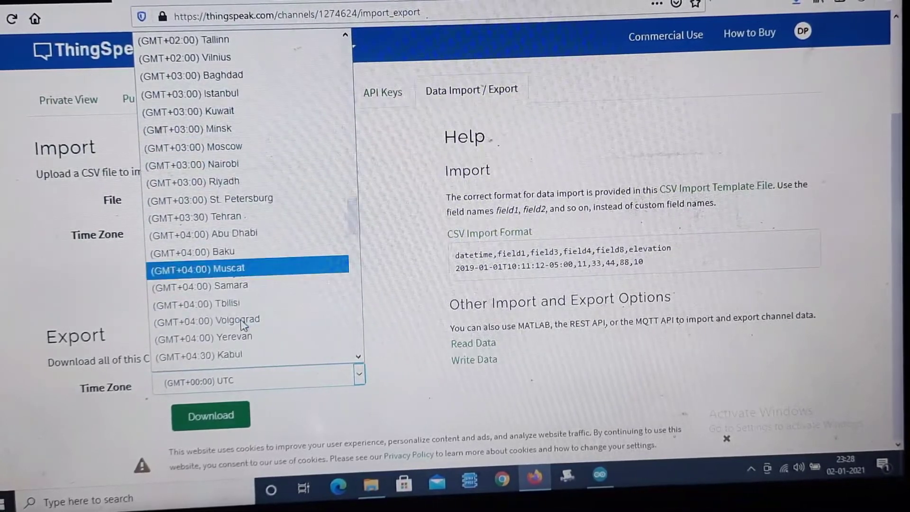
pyautogui.scroll(-3, 244, 334)
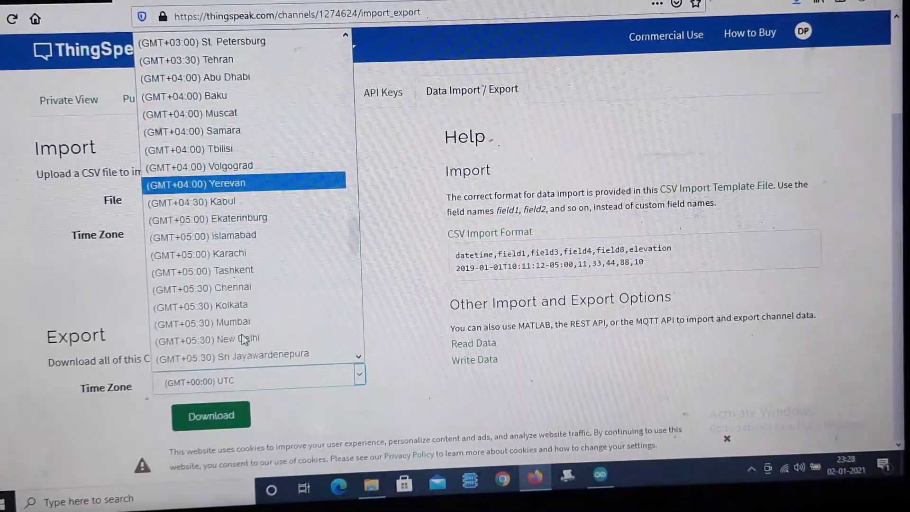
pyautogui.click(240, 307)
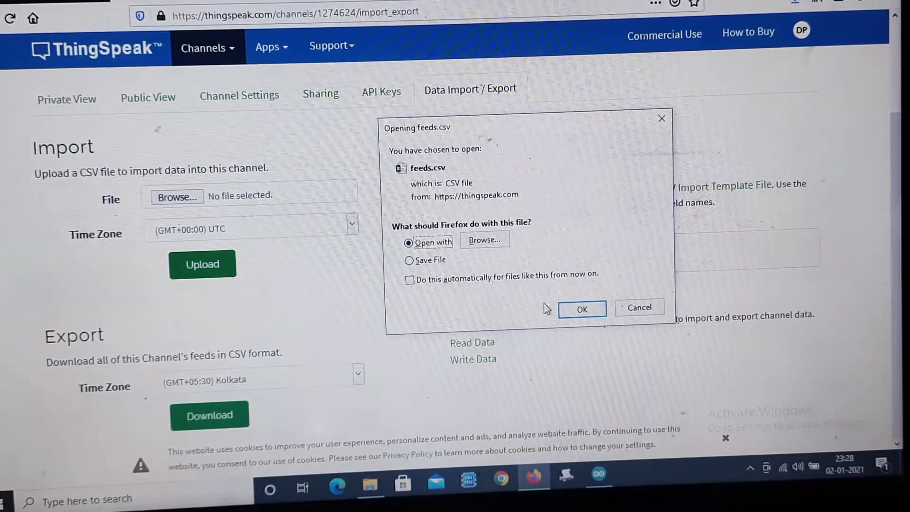
pyautogui.click(580, 310)
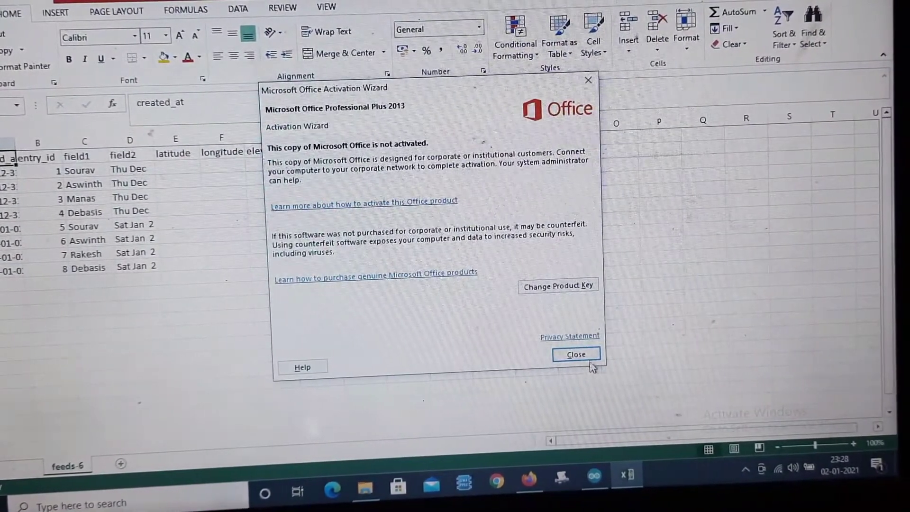
# Dismiss the Office activation notice and select field2 cells D2:D9
pyautogui.click(575, 354)
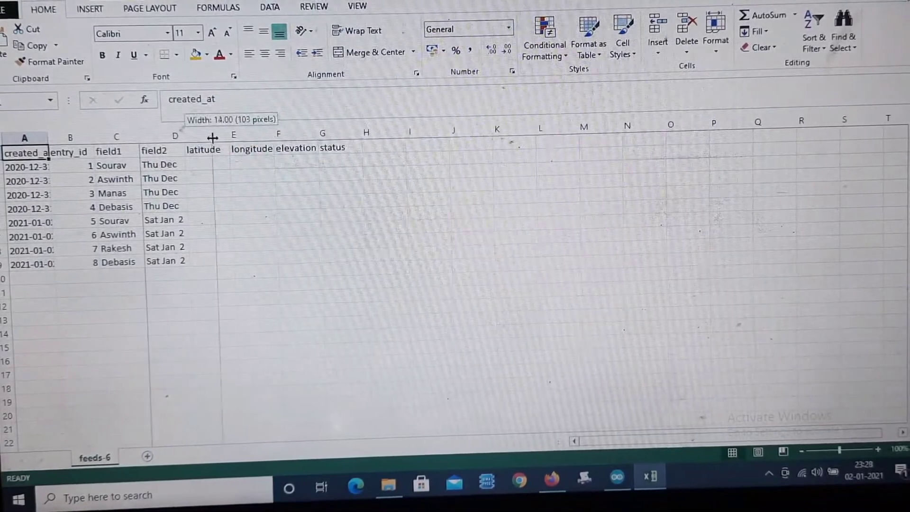
pyautogui.moveTo(212, 137); pyautogui.dragTo(212, 137)
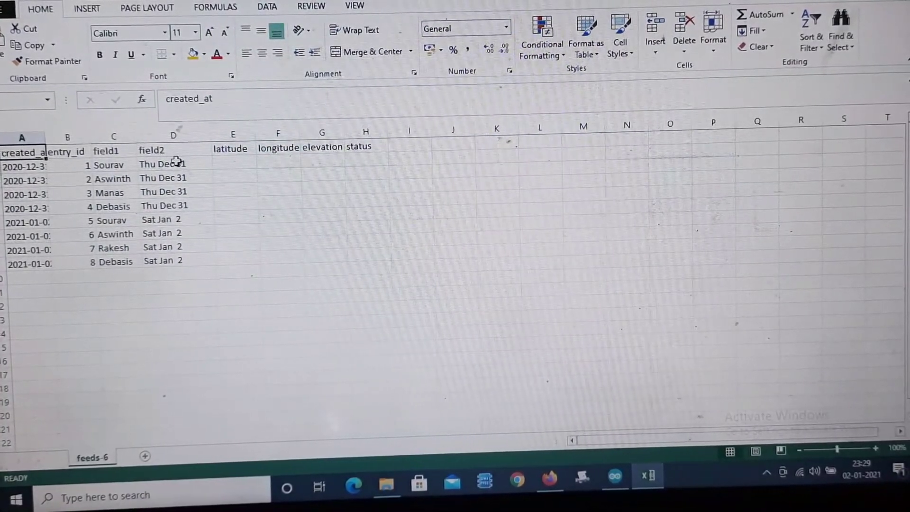
# Apply the Date number format to the selected field2 cells via Format Cells
pyautogui.rightClick(182, 255)
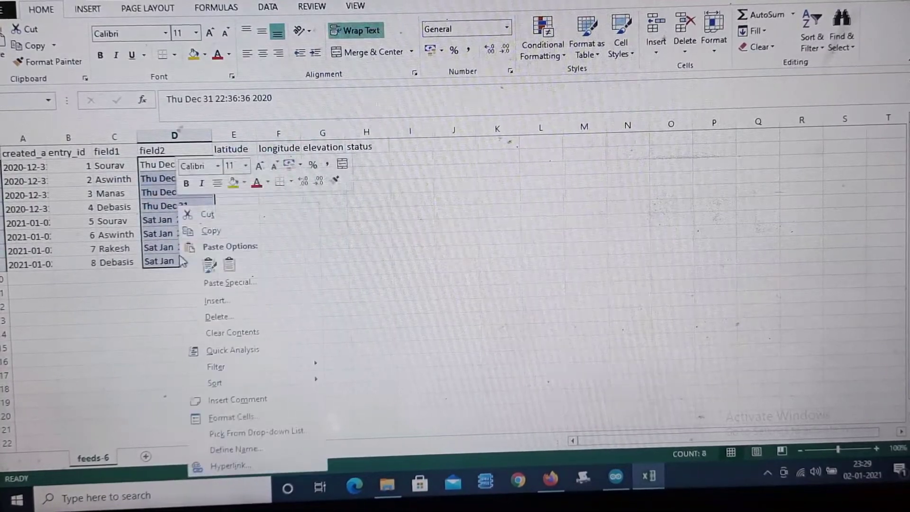
pyautogui.click(254, 419)
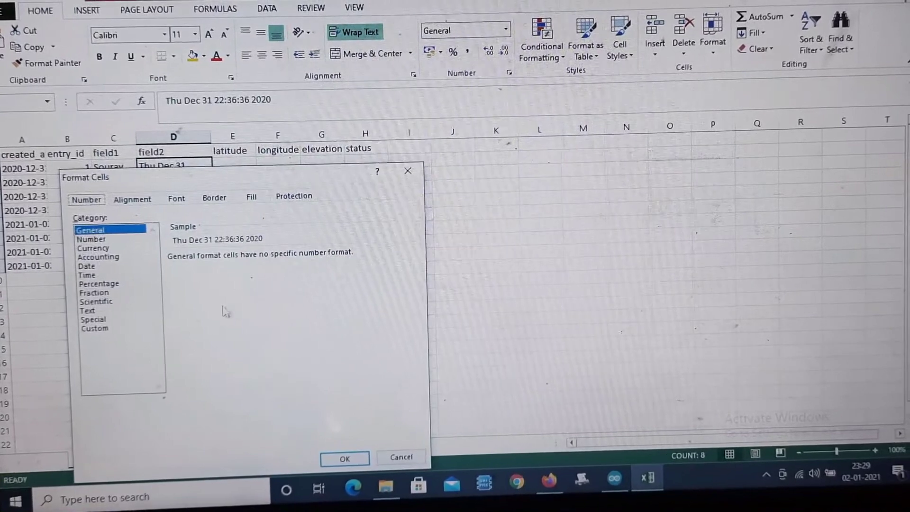
pyautogui.click(89, 266)
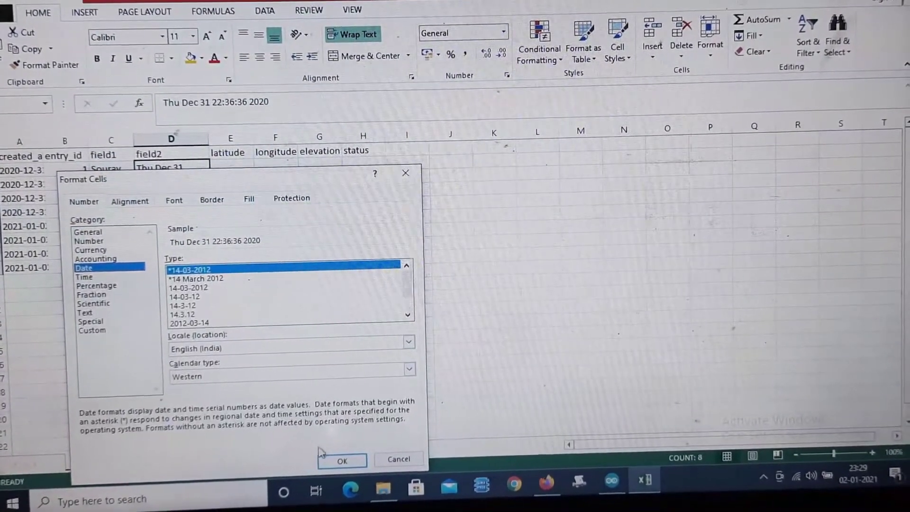
pyautogui.click(340, 459)
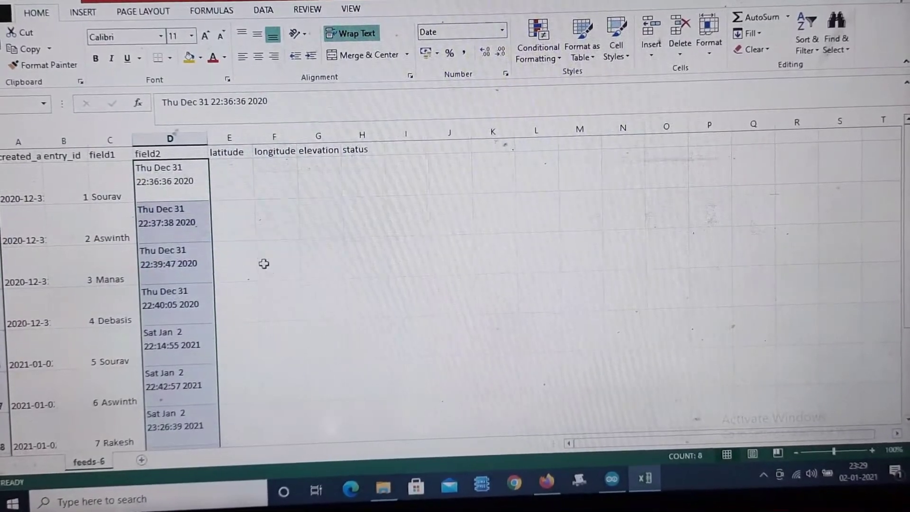
pyautogui.scroll(-1, 158, 246)
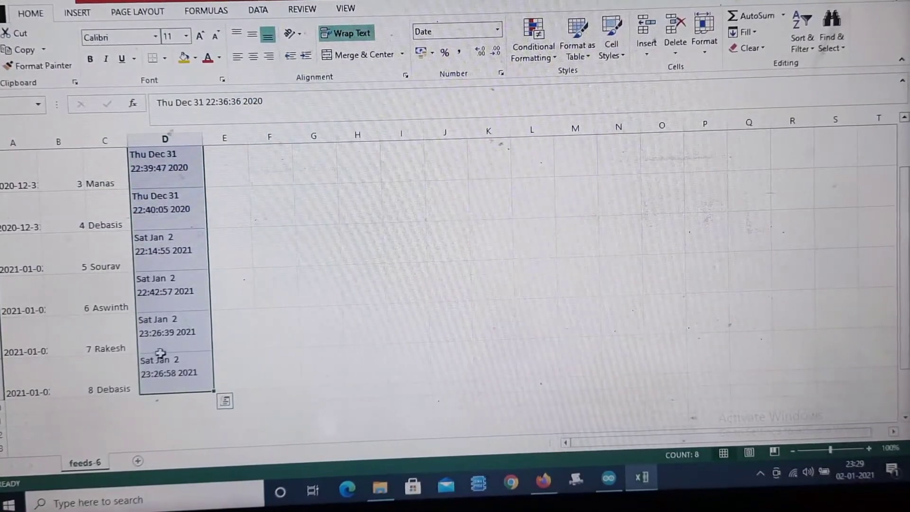
pyautogui.scroll(1, 184, 364)
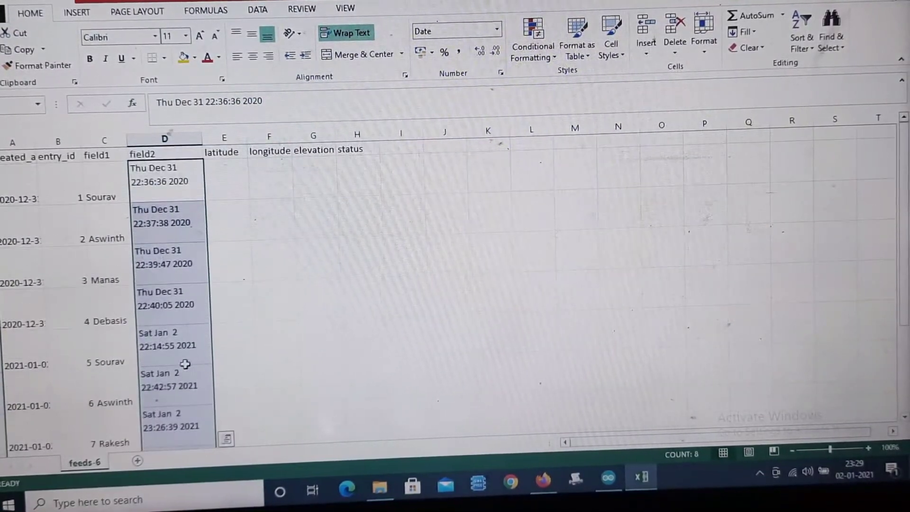